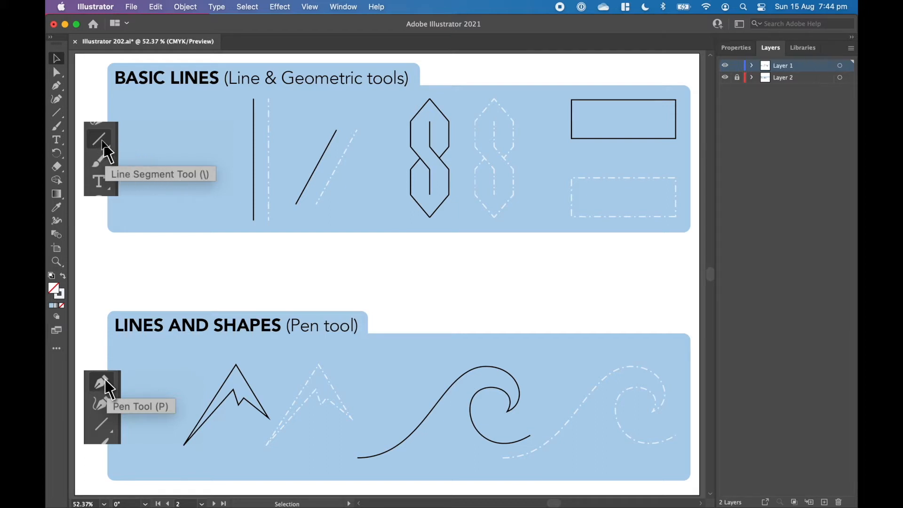
Reset the Line Segment tool to the default fill and stroke colours and set the fill to none
{"action": "left_click", "coordinate": [61, 113]}
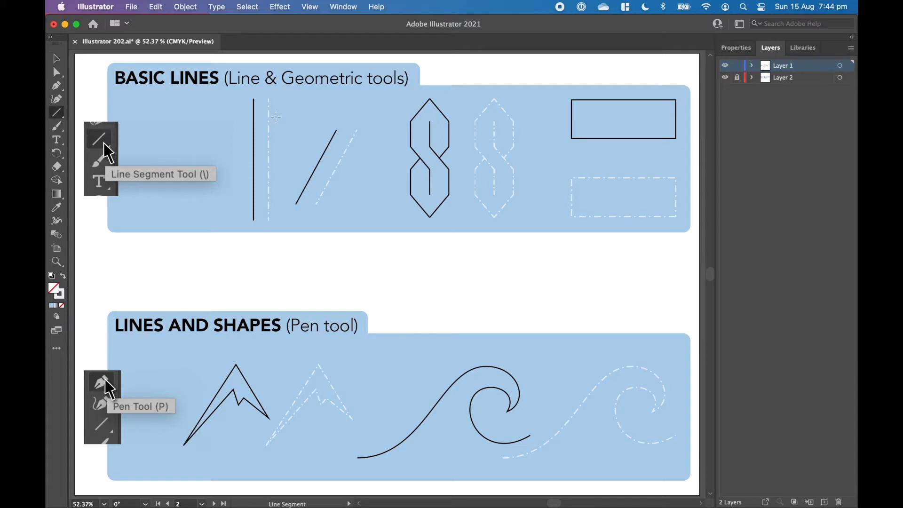
{"action": "left_click", "coordinate": [52, 276]}
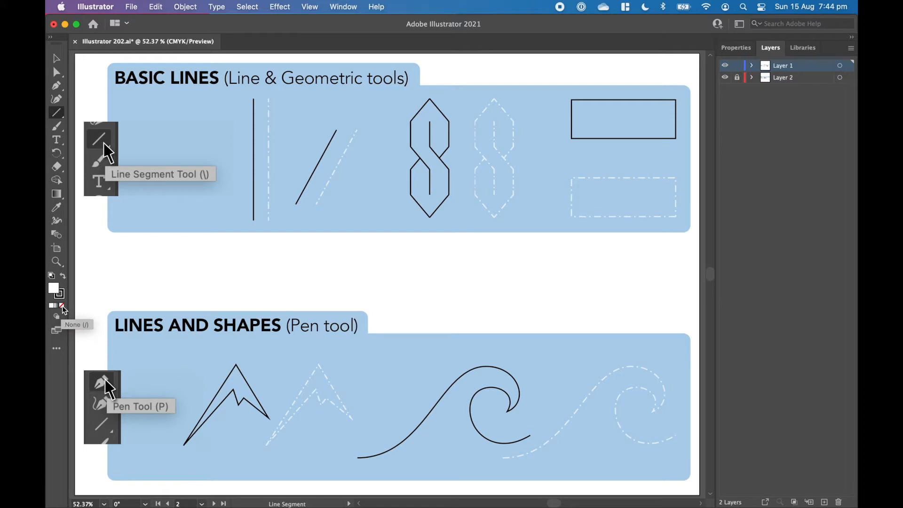
{"action": "left_click", "coordinate": [62, 306]}
Trace the vertical dashed guide with a line segment constrained to exactly vertical, and deselect it
{"action": "left_click_drag", "start_coordinate": [269, 98], "coordinate": [278, 220]}
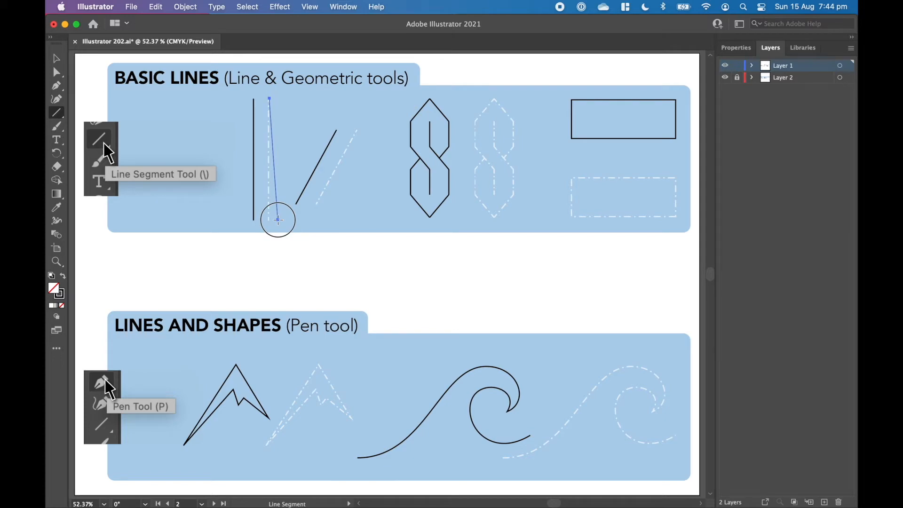
{"action": "key", "text": "shift"}
{"action": "key", "text": "shift"}
{"action": "key", "text": "shift"}
{"action": "left_click_drag", "start_coordinate": [278, 219], "coordinate": [278, 220]}
{"action": "key", "text": "v"}
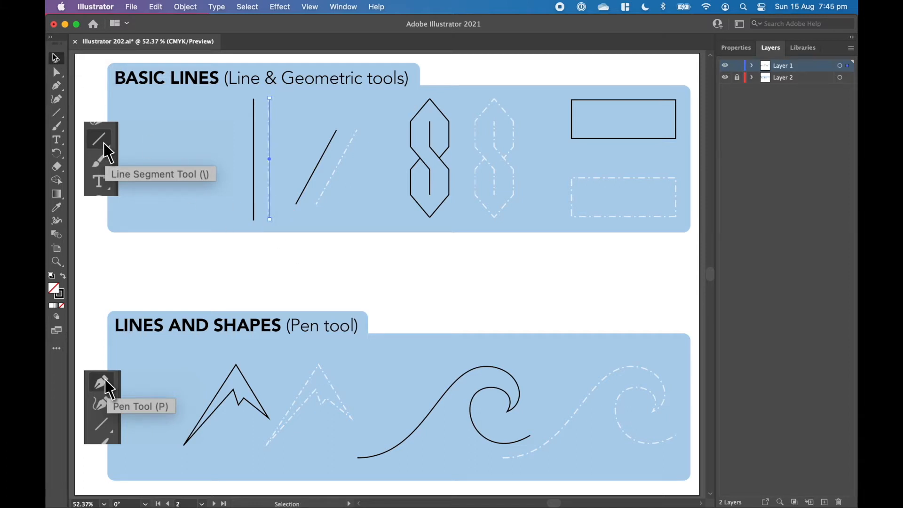
{"action": "left_click", "coordinate": [267, 255]}
Trace the slanted dashed guide with a line segment from its lower end to its upper end
{"action": "left_click", "coordinate": [61, 114]}
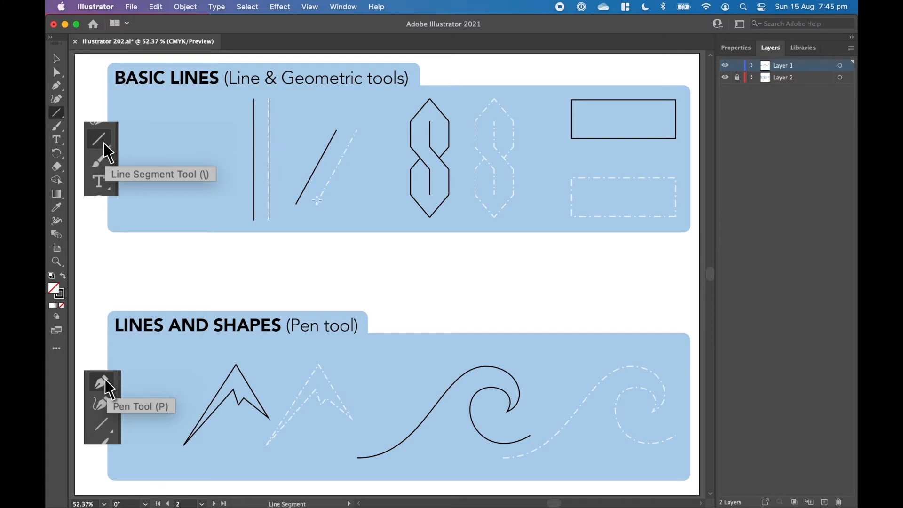
{"action": "mouse_move", "coordinate": [315, 204]}
{"action": "left_mouse_down"}
{"action": "mouse_move", "coordinate": [358, 128]}
{"action": "mouse_move", "coordinate": [374, 146]}
{"action": "left_mouse_up"}
{"action": "left_click_drag", "start_coordinate": [358, 129], "coordinate": [333, 129]}
{"action": "left_click_drag", "start_coordinate": [334, 129], "coordinate": [357, 132]}
Trace the upper-left vertical edge of the dashed S guide with a straight line segment
{"action": "key", "text": "super+plus"}
{"action": "key", "text": "super+plus"}
{"action": "key", "text": "space"}
{"action": "left_click_drag", "start_coordinate": [535, 157], "coordinate": [375, 156]}
{"action": "left_click", "coordinate": [567, 205], "text": "super"}
{"action": "left_click_drag", "start_coordinate": [463, 234], "coordinate": [643, 181]}
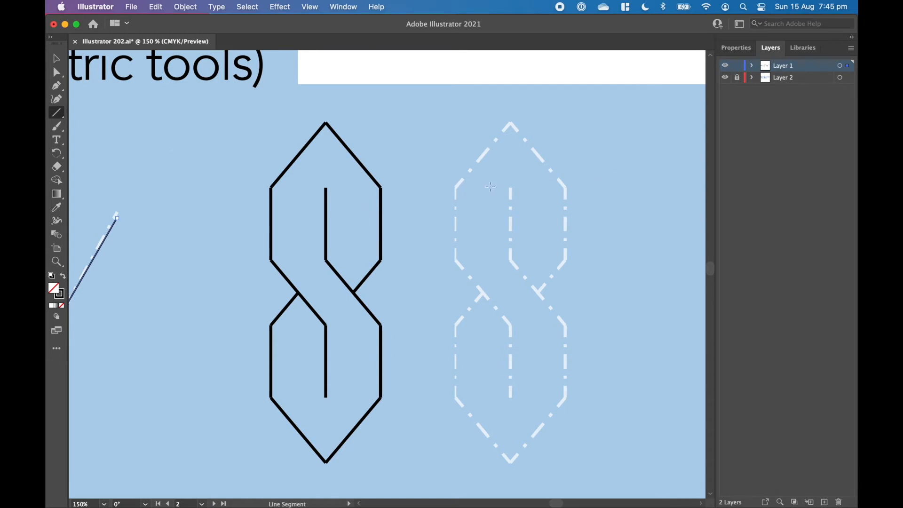
{"action": "left_click_drag", "start_coordinate": [456, 187], "coordinate": [464, 261]}
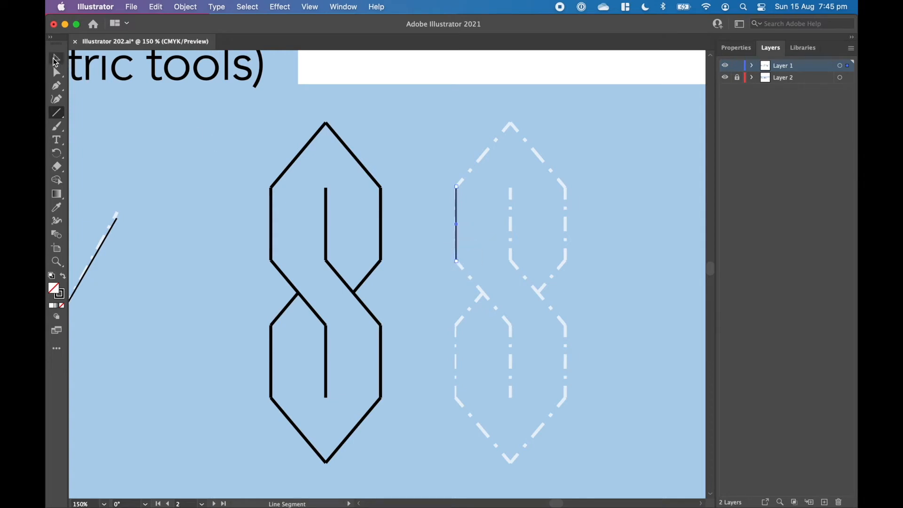
{"action": "left_click_drag", "start_coordinate": [512, 188], "coordinate": [512, 260]}
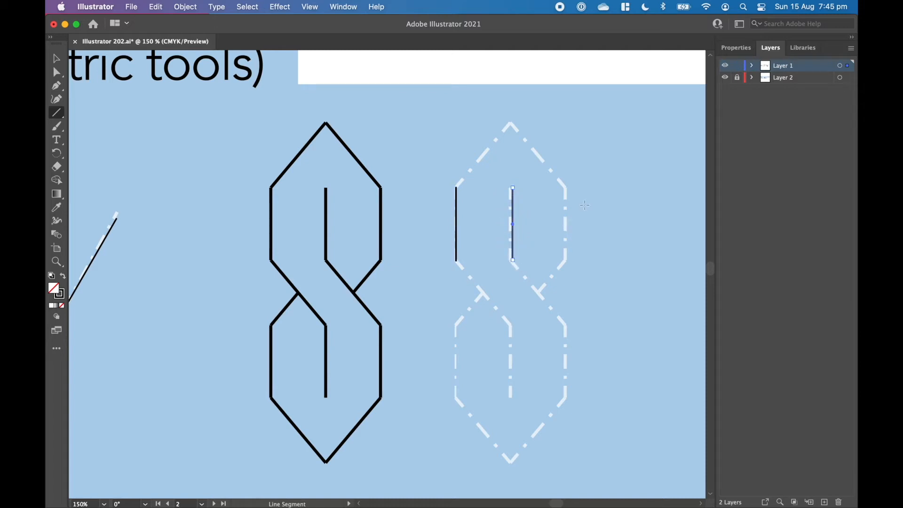
{"action": "left_click_drag", "start_coordinate": [566, 188], "coordinate": [567, 260]}
{"action": "key", "text": "super+z"}
{"action": "key", "text": "super+z"}
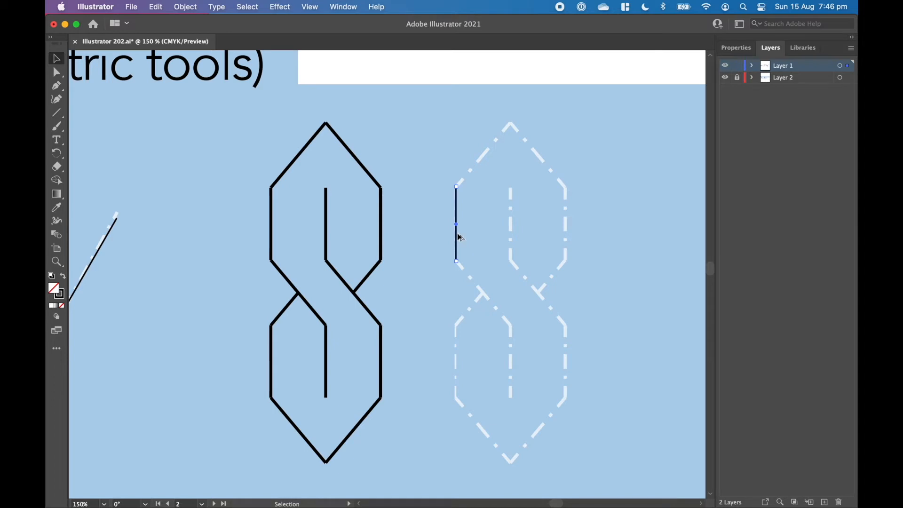
Copy the upper-left vertical line onto the S guide's middle vertical, and repeat the copy with Transform Again for the right one
{"action": "left_click_drag", "start_coordinate": [460, 238], "coordinate": [514, 230]}
{"action": "left_click", "coordinate": [185, 7]}
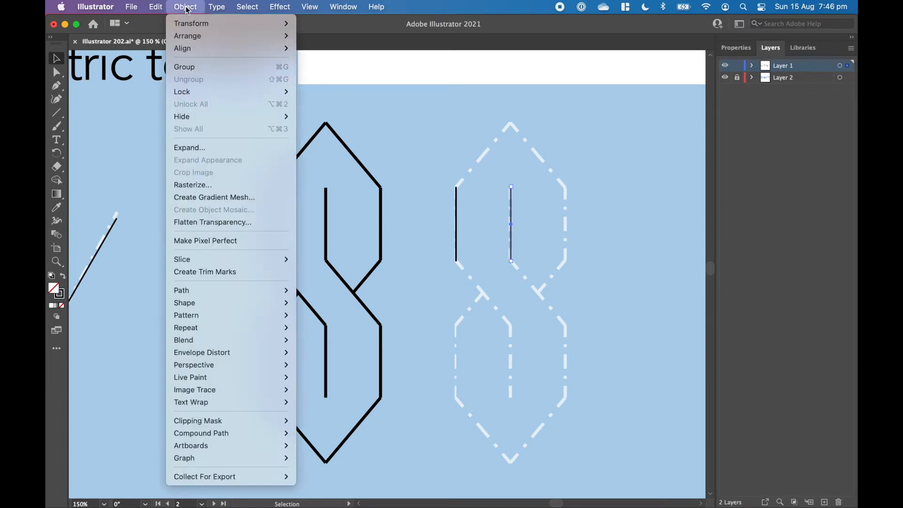
{"action": "mouse_move", "coordinate": [195, 24]}
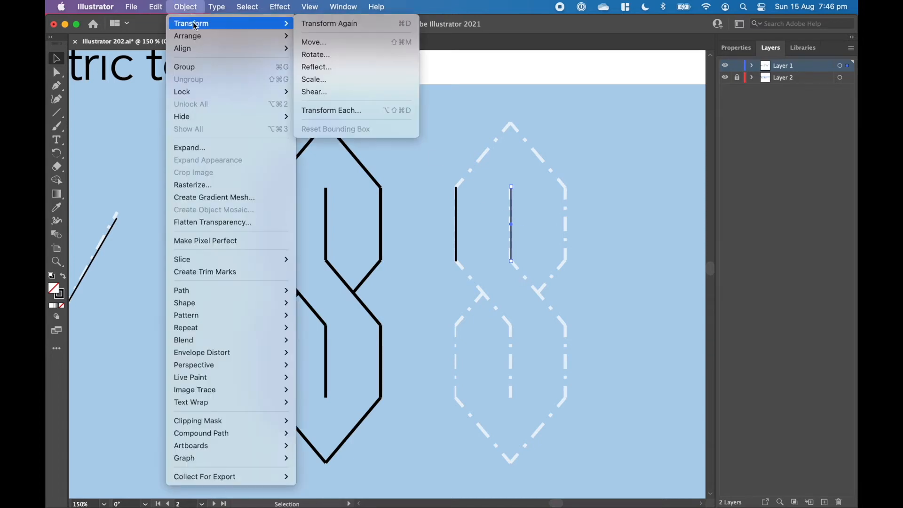
{"action": "left_click", "coordinate": [317, 27]}
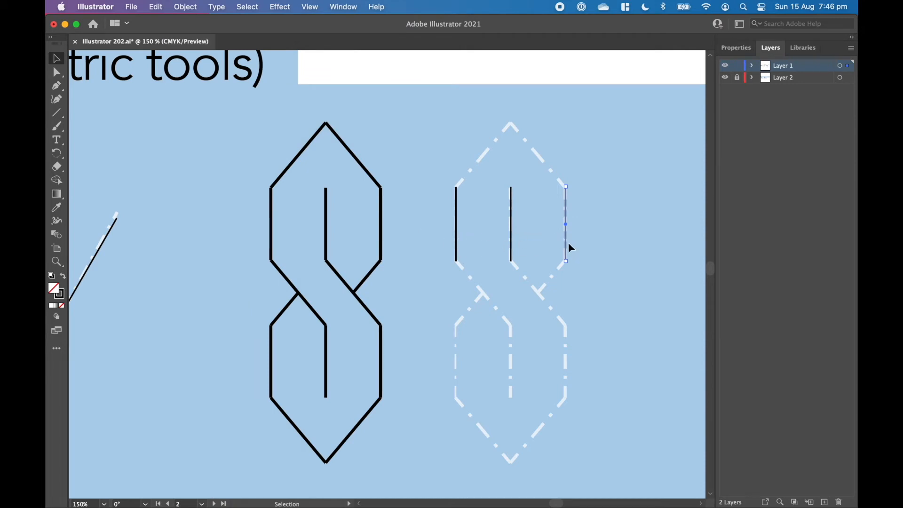
Select the three upper vertical lines and copy them straight down onto the verticals of the S guide's lower half
{"action": "left_click_drag", "start_coordinate": [568, 175], "coordinate": [459, 239]}
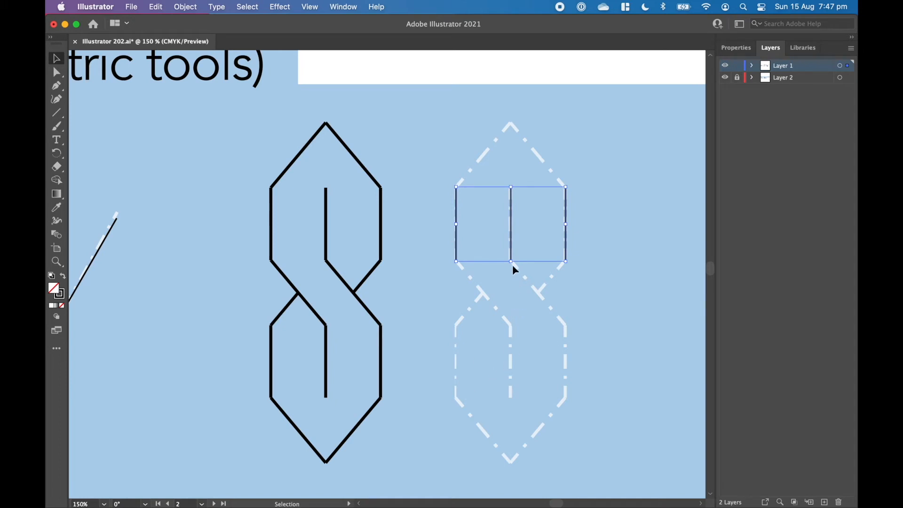
{"action": "left_click_drag", "start_coordinate": [515, 248], "coordinate": [518, 386]}
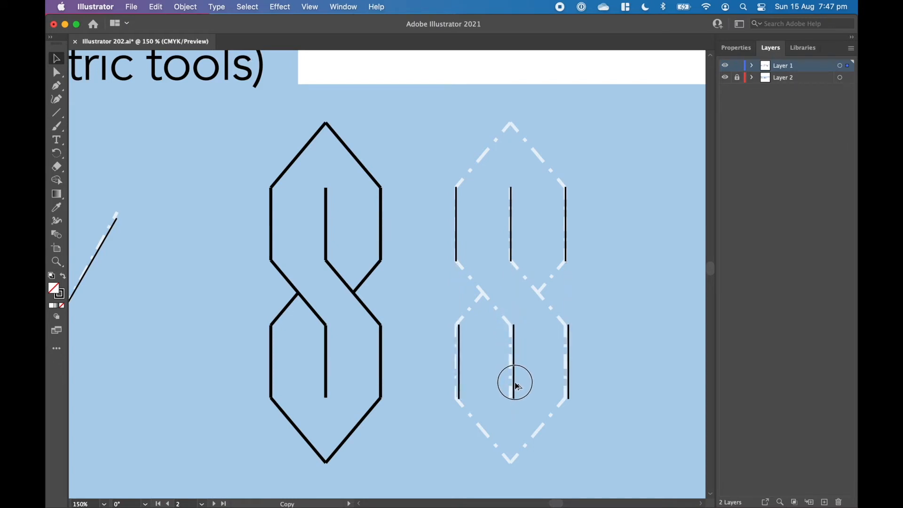
{"action": "left_click_drag", "start_coordinate": [517, 387], "coordinate": [515, 382]}
{"action": "scroll", "coordinate": [515, 382], "scroll_direction": "down", "scroll_amount": 1}
{"action": "left_click", "coordinate": [454, 365]}
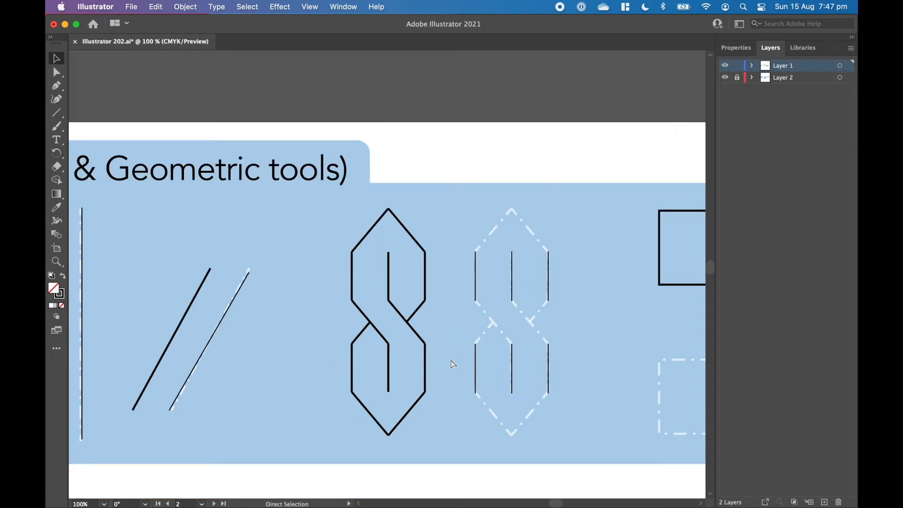
Draw a diagonal line segment joining the upper middle vertical's lower end to the lower right vertical's upper end
{"action": "left_click", "coordinate": [451, 305], "text": "super"}
{"action": "left_click", "coordinate": [417, 272], "text": "super"}
{"action": "left_click_drag", "start_coordinate": [437, 286], "coordinate": [424, 273]}
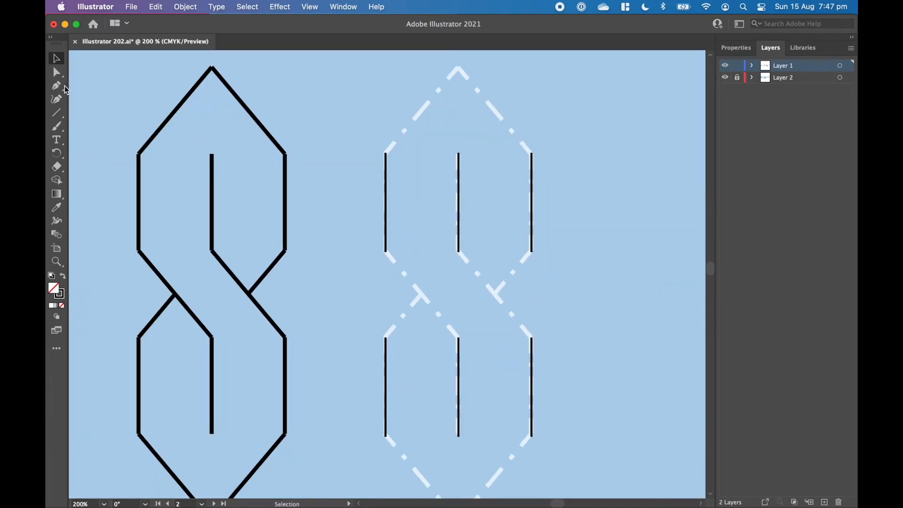
{"action": "left_click", "coordinate": [57, 112]}
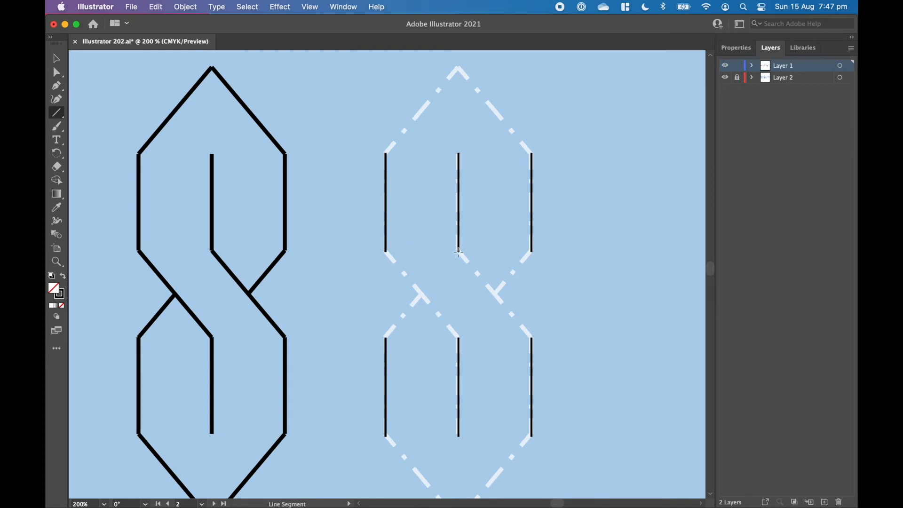
{"action": "left_click_drag", "start_coordinate": [458, 251], "coordinate": [532, 337]}
Copy the diagonal so it joins the upper left vertical to the lower middle vertical of the S
{"action": "left_click", "coordinate": [56, 58]}
{"action": "left_click", "coordinate": [380, 126]}
{"action": "left_click", "coordinate": [485, 284]}
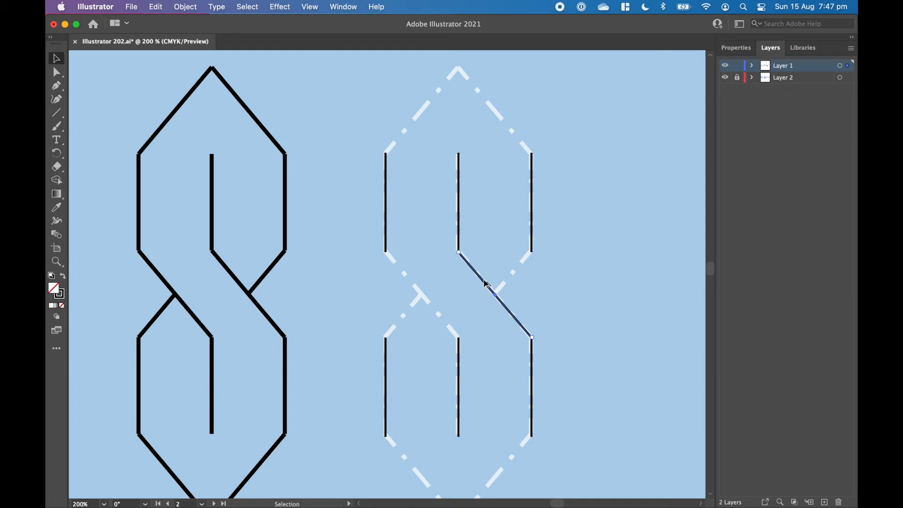
{"action": "left_click_drag", "start_coordinate": [486, 284], "coordinate": [412, 282]}
{"action": "key", "text": "super+z"}
{"action": "left_click_drag", "start_coordinate": [489, 285], "coordinate": [455, 261]}
{"action": "left_click", "coordinate": [456, 295]}
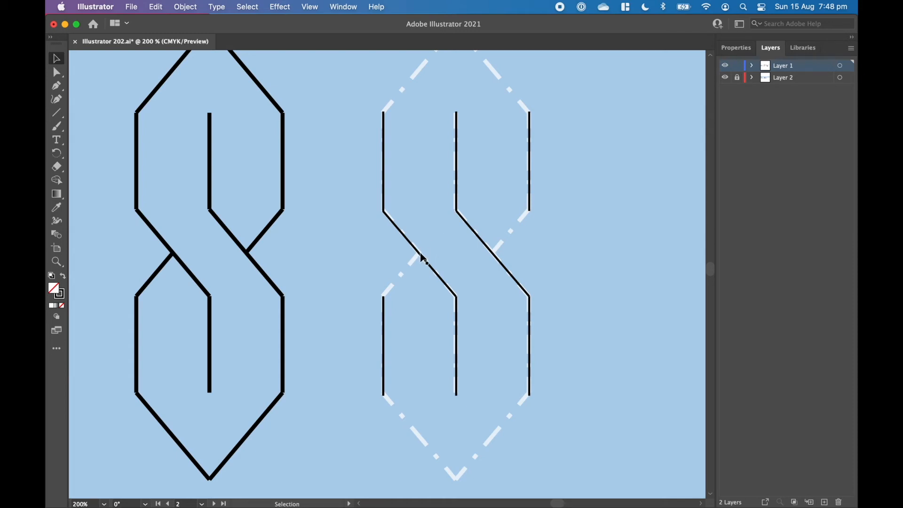
Copy the diagonal onto the S guide's bottom-left edge and its top-right edge
{"action": "left_click_drag", "start_coordinate": [424, 258], "coordinate": [427, 446], "text": "alt"}
{"action": "key", "text": "space"}
{"action": "left_click_drag", "start_coordinate": [430, 279], "coordinate": [401, 341]}
{"action": "left_click_drag", "start_coordinate": [453, 301], "coordinate": [447, 114], "text": "alt+shift"}
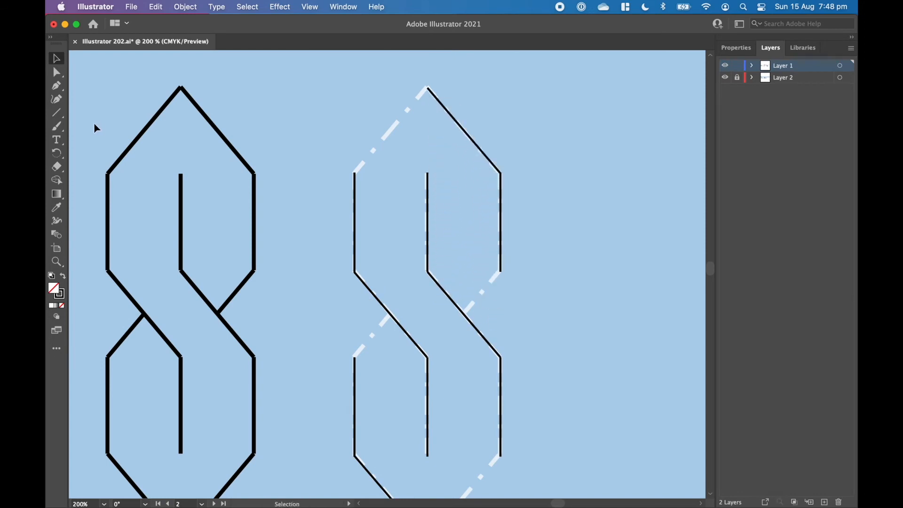
Draw a line segment along the S guide's top-left edge, from the left vertical's upper end to the peak
{"action": "left_click", "coordinate": [56, 113]}
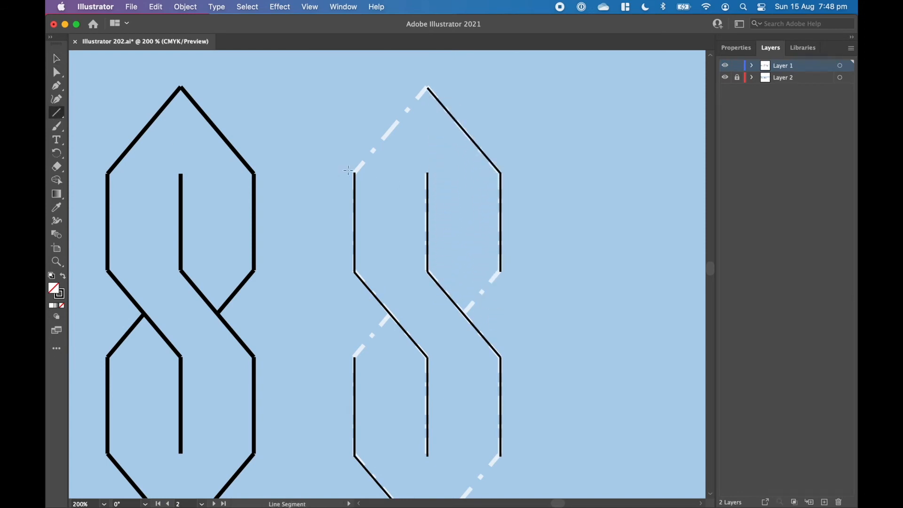
{"action": "left_click_drag", "start_coordinate": [354, 172], "coordinate": [427, 87]}
{"action": "key", "text": "v"}
Copy the top-left edge line onto both short central diagonals and onto the S guide's bottom-right edge
{"action": "left_click_drag", "start_coordinate": [392, 138], "coordinate": [456, 329]}
{"action": "left_click", "coordinate": [517, 291]}
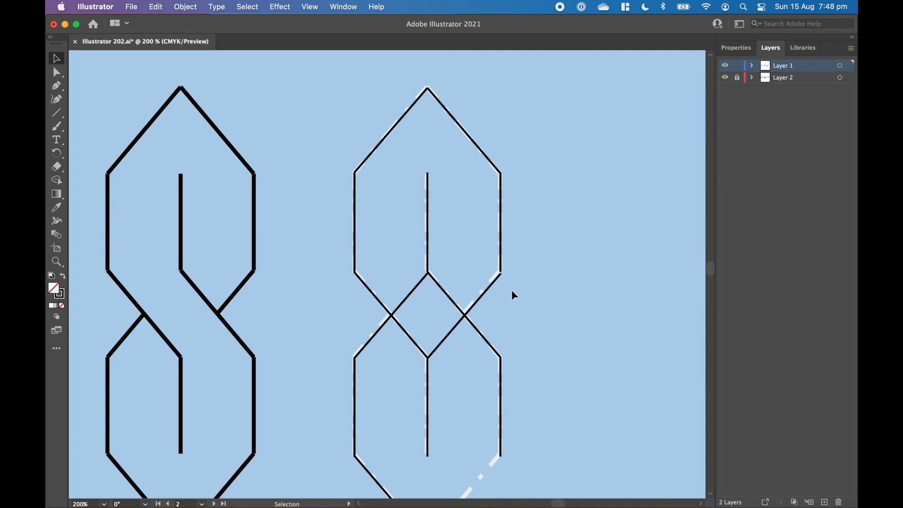
{"action": "left_click_drag", "start_coordinate": [510, 298], "coordinate": [473, 360]}
{"action": "left_click_drag", "start_coordinate": [477, 192], "coordinate": [560, 222]}
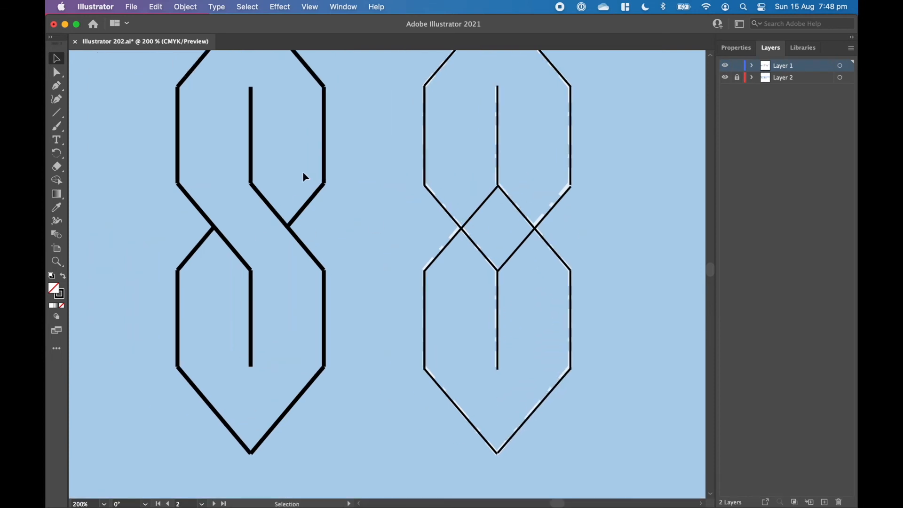
Select the S's central lines and remove the overhanging segments inside the crossing with the Shape Builder tool
{"action": "left_click", "coordinate": [483, 207]}
{"action": "left_click", "coordinate": [565, 230]}
{"action": "left_click", "coordinate": [565, 198]}
{"action": "left_click_drag", "start_coordinate": [607, 168], "coordinate": [415, 284]}
{"action": "left_click_drag", "start_coordinate": [342, 333], "coordinate": [373, 327]}
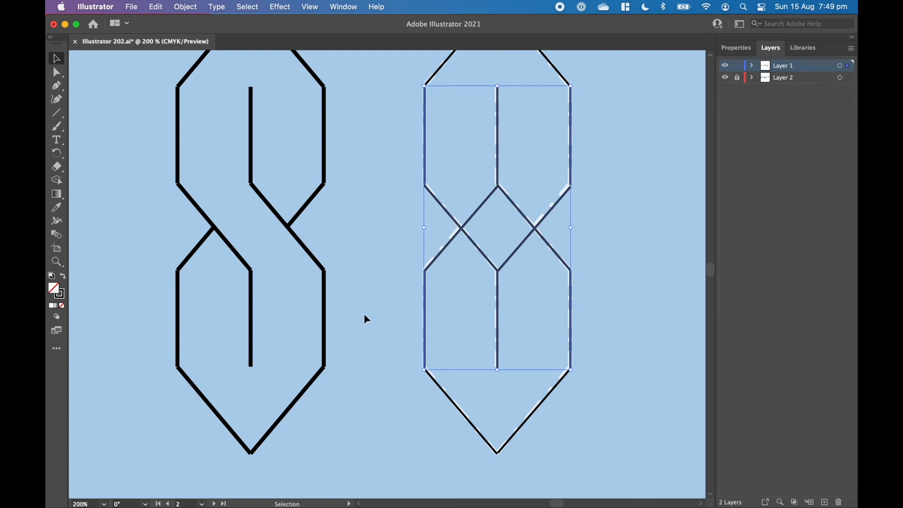
{"action": "left_click", "coordinate": [56, 181]}
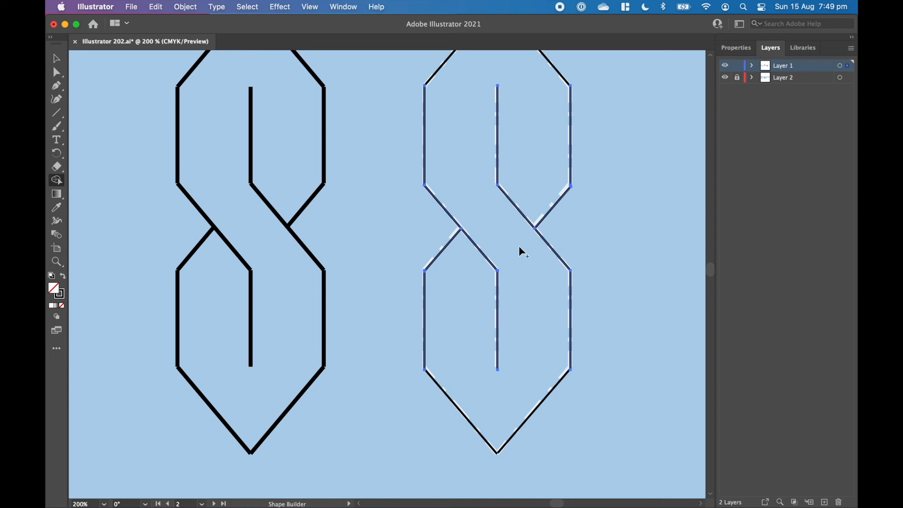
{"action": "left_click", "coordinate": [56, 59]}
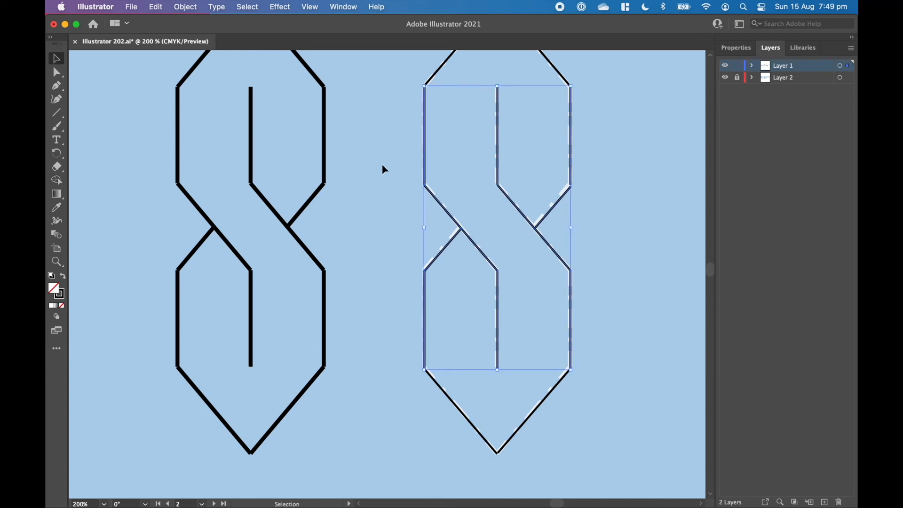
{"action": "left_click", "coordinate": [369, 165]}
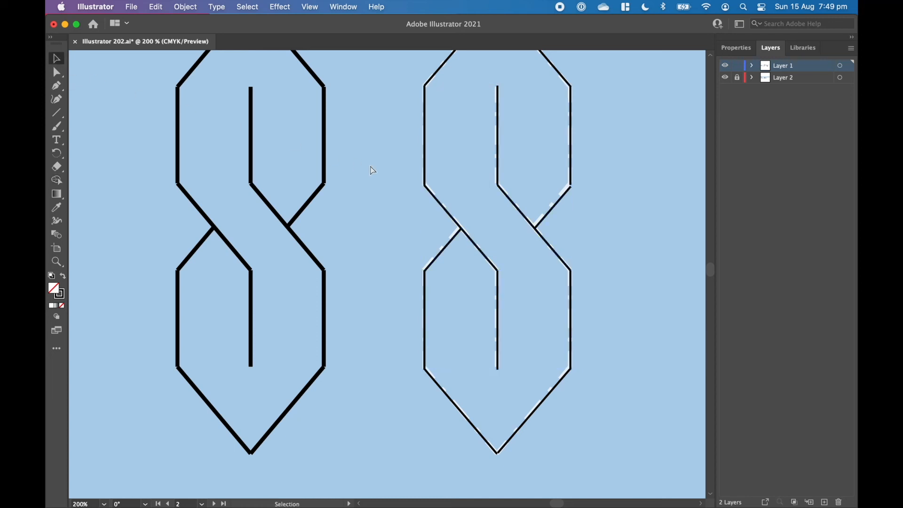
Draw a rectangle about 71 × 26 mm freehand over the dashed rectangle guide, and undo it
{"action": "key", "text": "super+minus"}
{"action": "key", "text": "super+minus"}
{"action": "scroll", "coordinate": [411, 239], "scroll_direction": "right", "scroll_amount": 10}
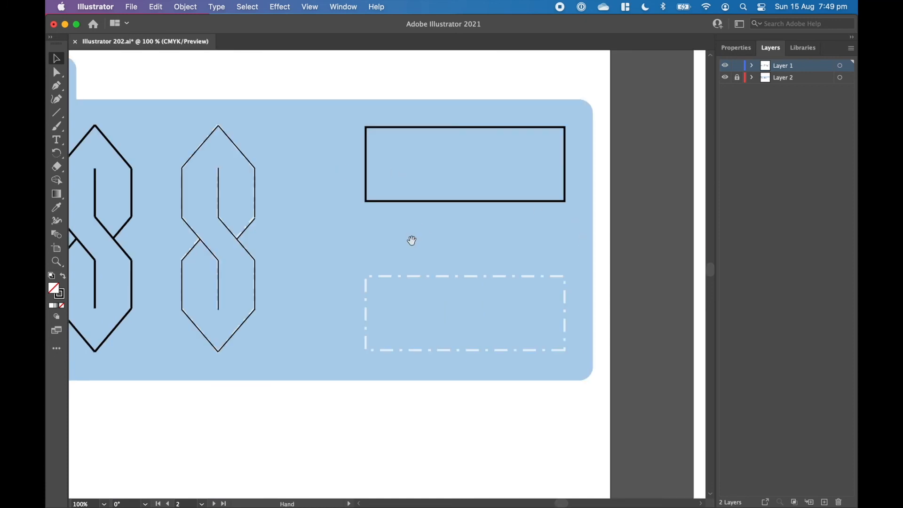
{"action": "left_click", "coordinate": [59, 115]}
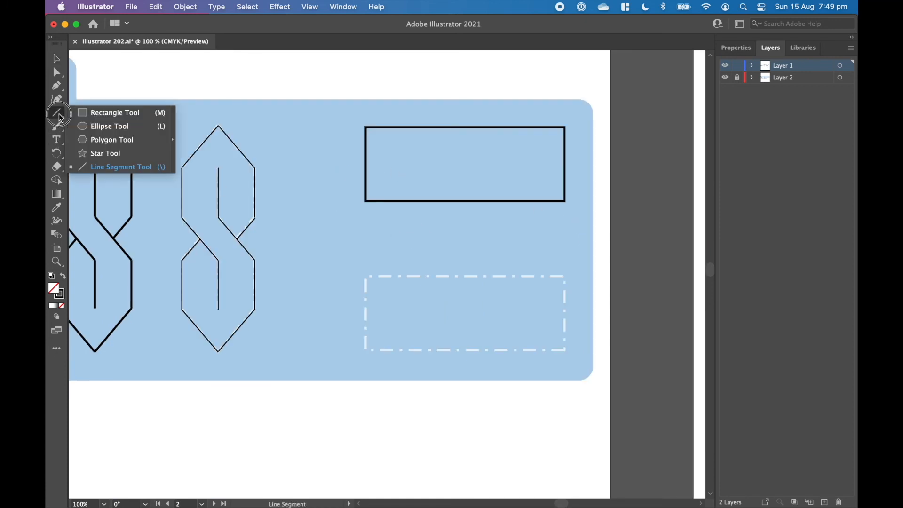
{"action": "left_click", "coordinate": [88, 115]}
{"action": "left_click_drag", "start_coordinate": [364, 276], "coordinate": [566, 352]}
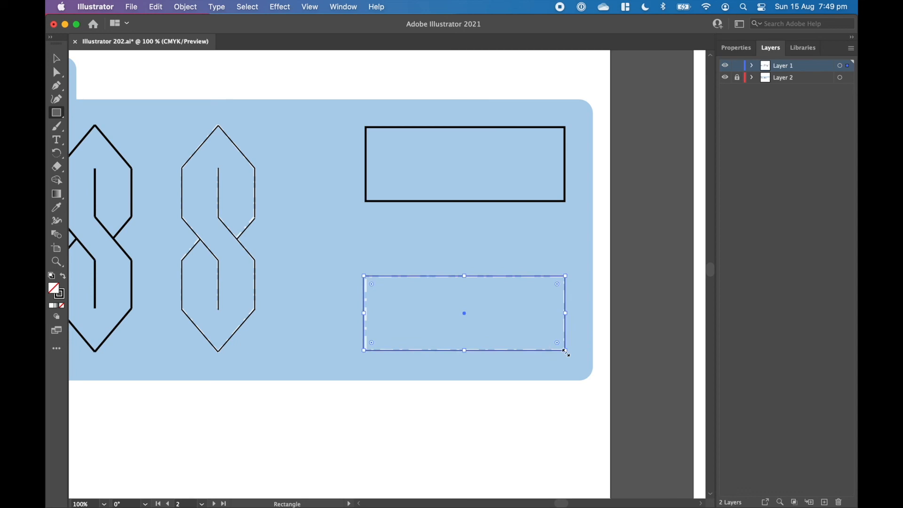
{"action": "key", "text": "super+z"}
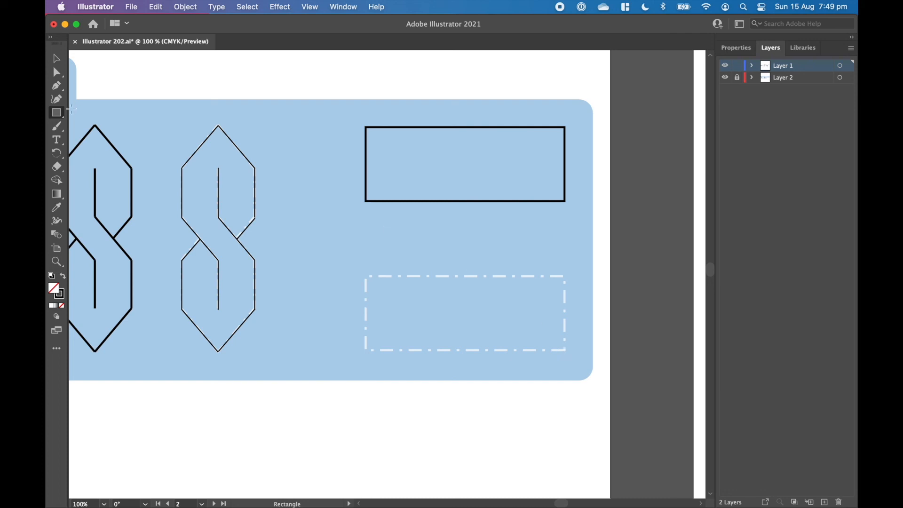
Create a rectangle 70 mm wide and 25 mm high, and move it onto the dashed rectangle guide
{"action": "left_click", "coordinate": [307, 222]}
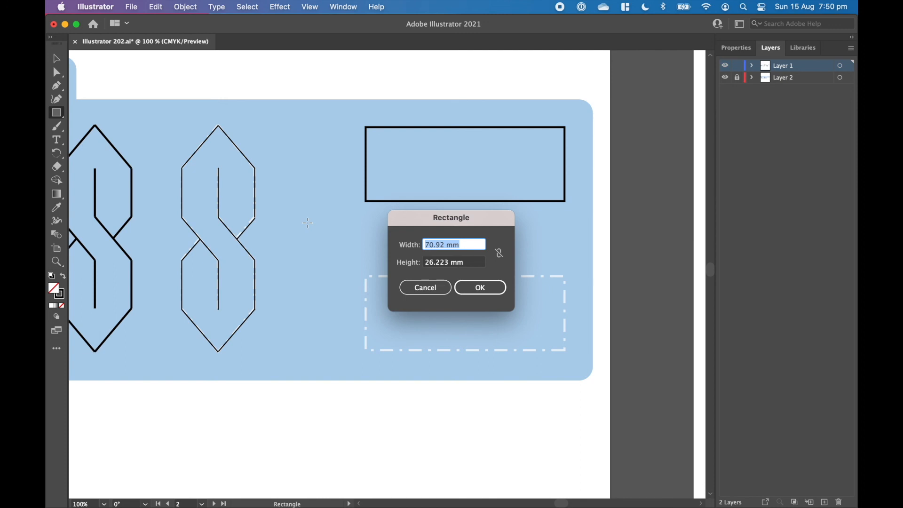
{"action": "type", "text": "70"}
{"action": "key", "text": "Tab"}
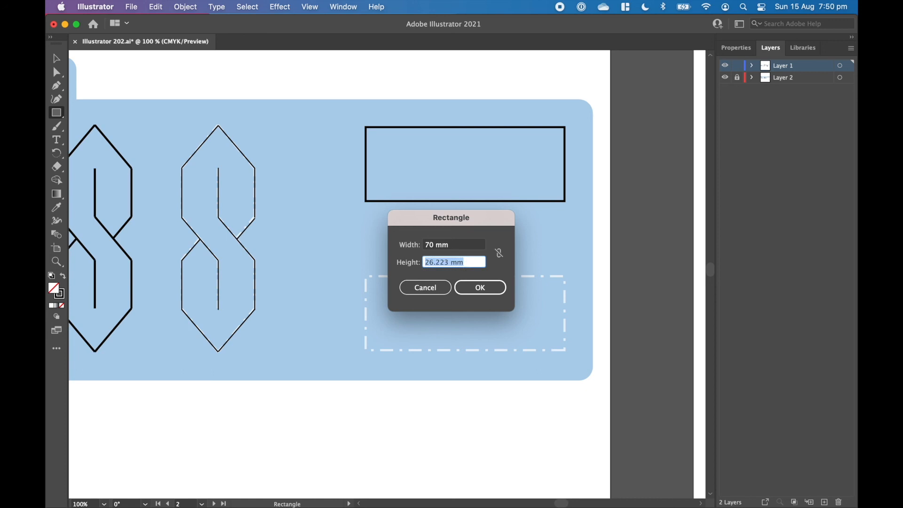
{"action": "type", "text": "25"}
{"action": "key", "text": "Return"}
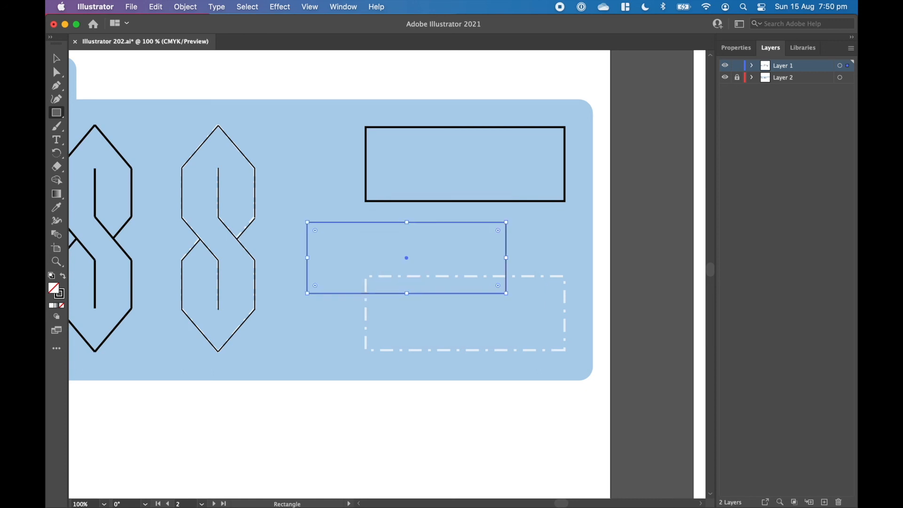
{"action": "left_click", "coordinate": [57, 58]}
{"action": "left_click_drag", "start_coordinate": [350, 227], "coordinate": [408, 281]}
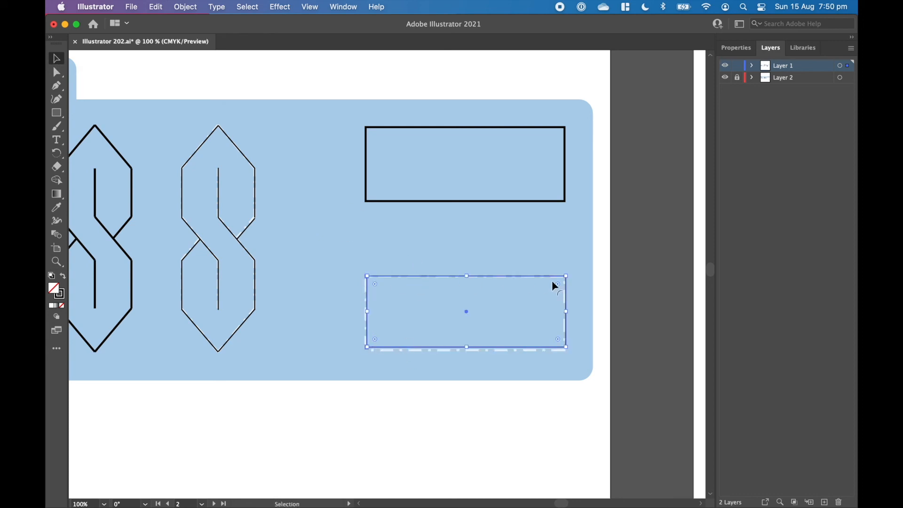
Set the height of the newly drawn rectangle over the dashed guide to 26 mm
{"action": "left_click", "coordinate": [545, 359]}
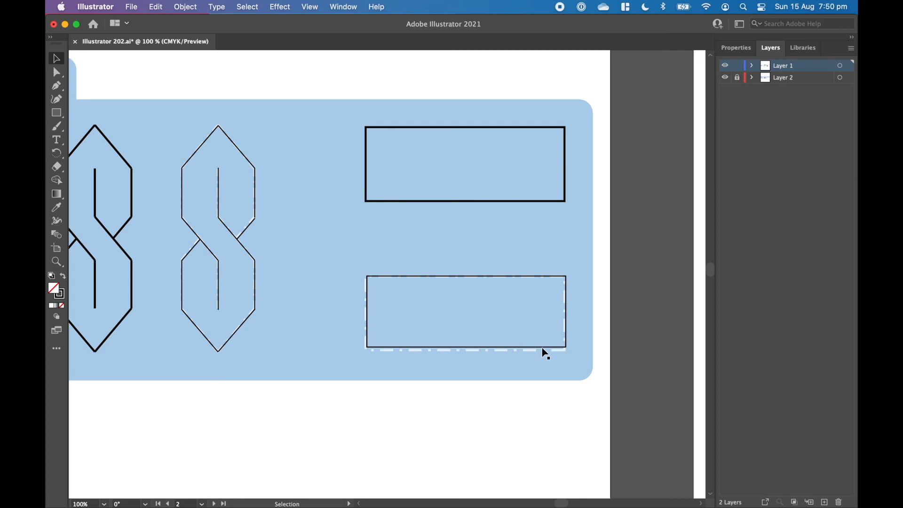
{"action": "left_click", "coordinate": [539, 279]}
{"action": "left_click", "coordinate": [729, 54]}
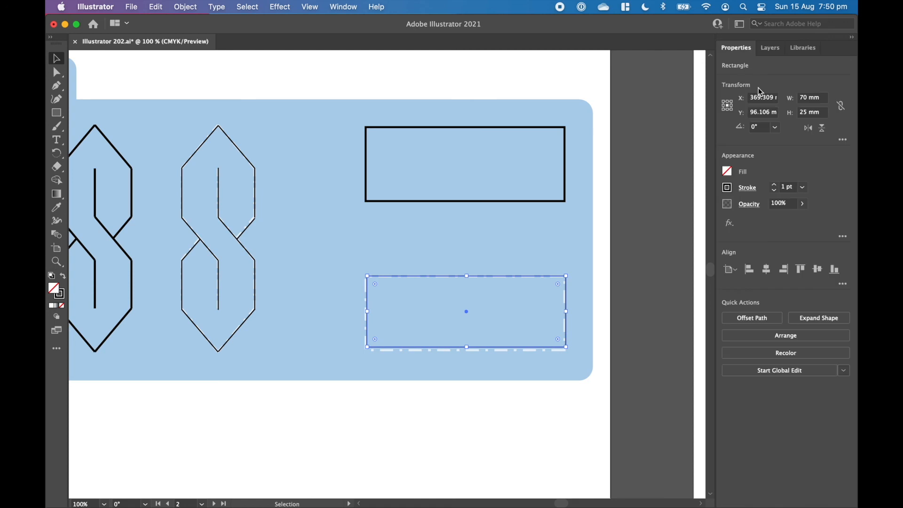
{"action": "left_click", "coordinate": [816, 97]}
{"action": "left_click", "coordinate": [813, 112]}
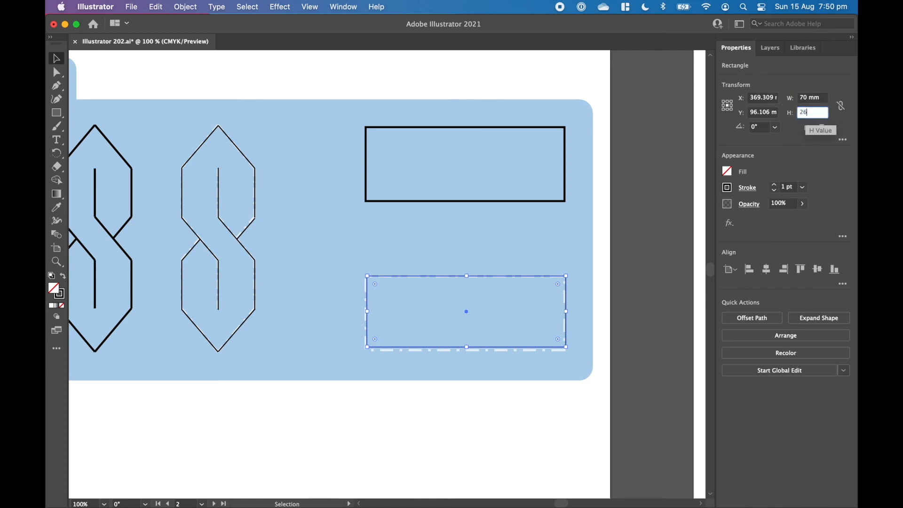
Shift the resized rectangle slightly left so its edges line up with the dashed rectangle guide, and deselect it
{"action": "left_click", "coordinate": [512, 275]}
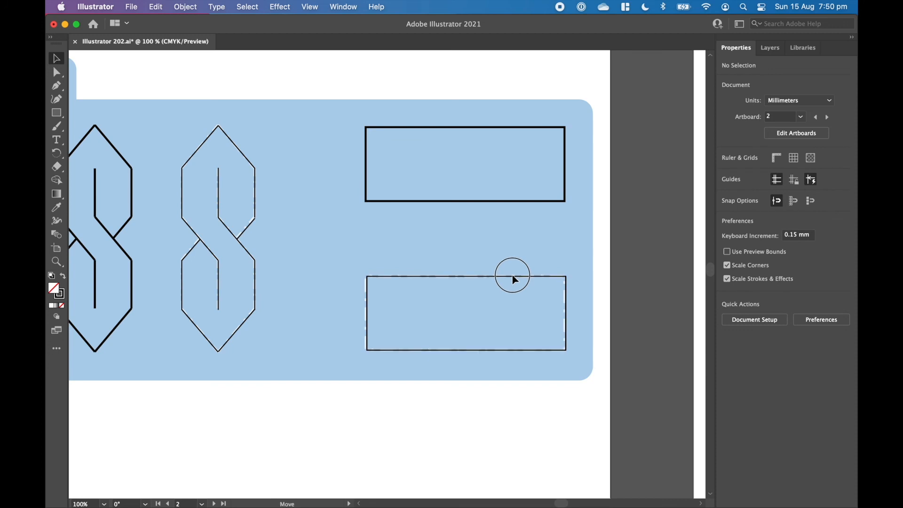
{"action": "left_click", "coordinate": [512, 275]}
{"action": "left_click", "coordinate": [513, 256]}
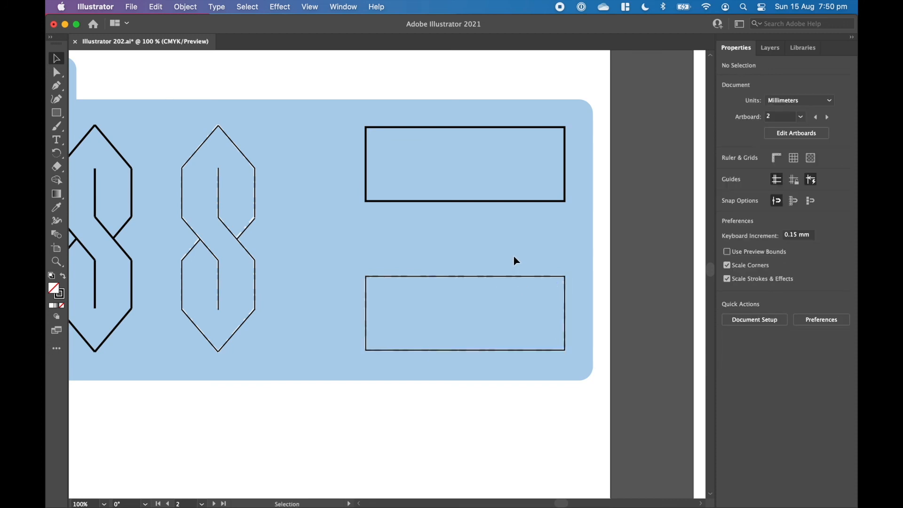
{"action": "key", "text": "super+0"}
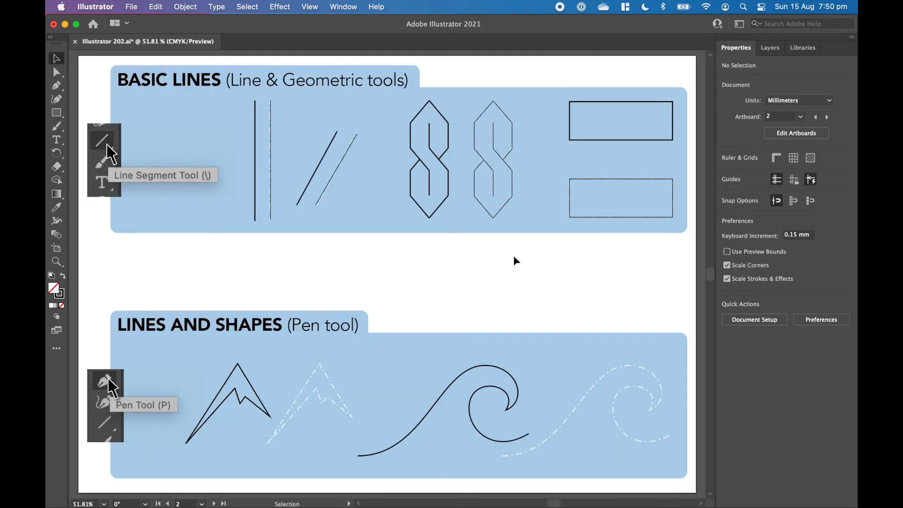